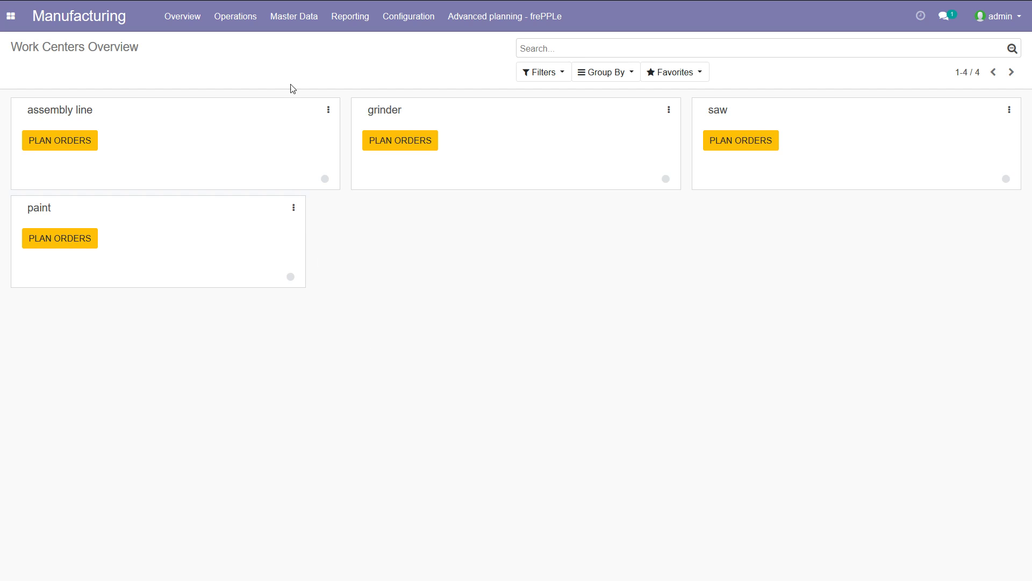
Launch a frePPLe 'Create a plan' run from Admin > Execute that reads Odoo data
click(295, 27)
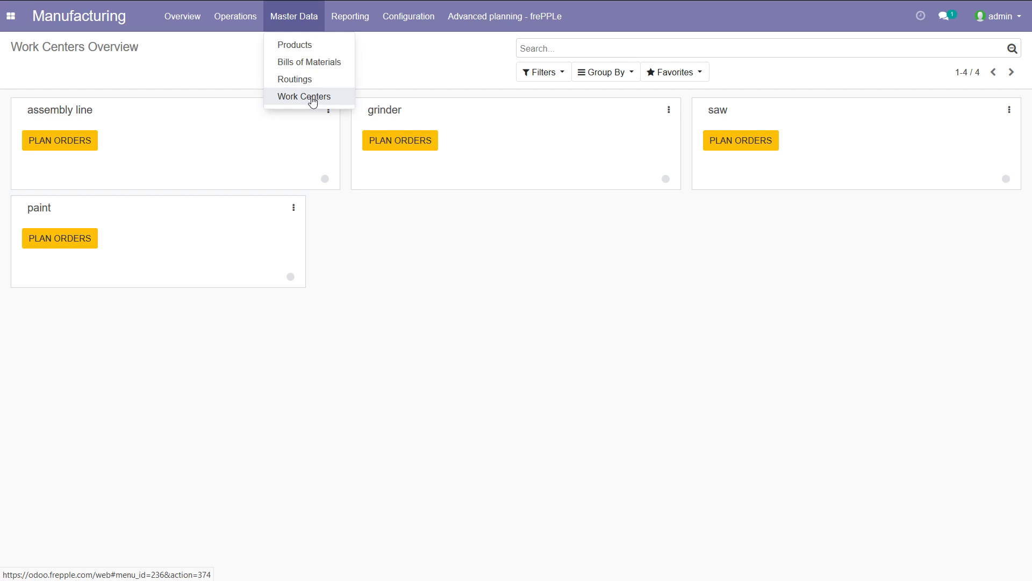
double_click(410, 295)
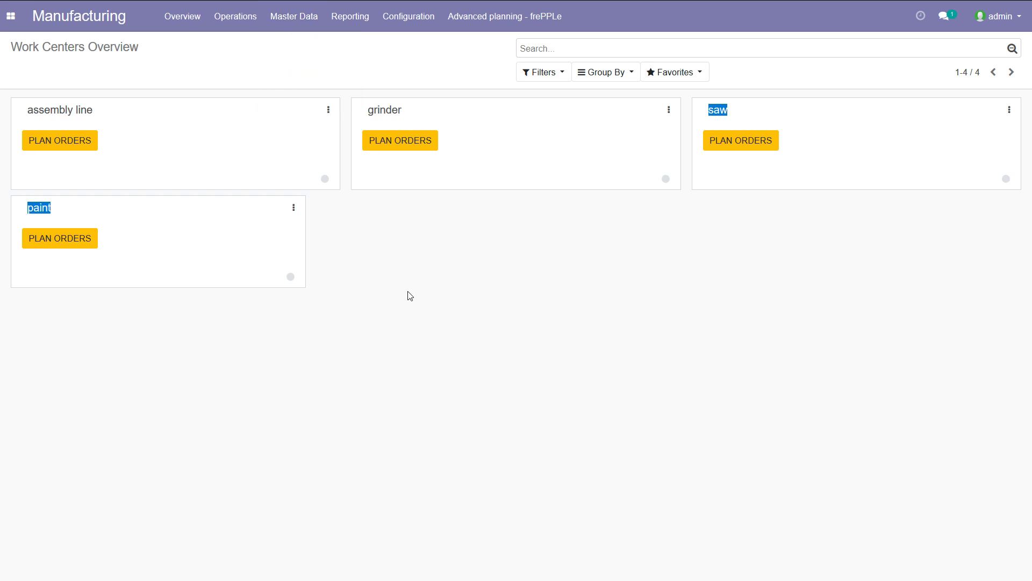
click(487, 20)
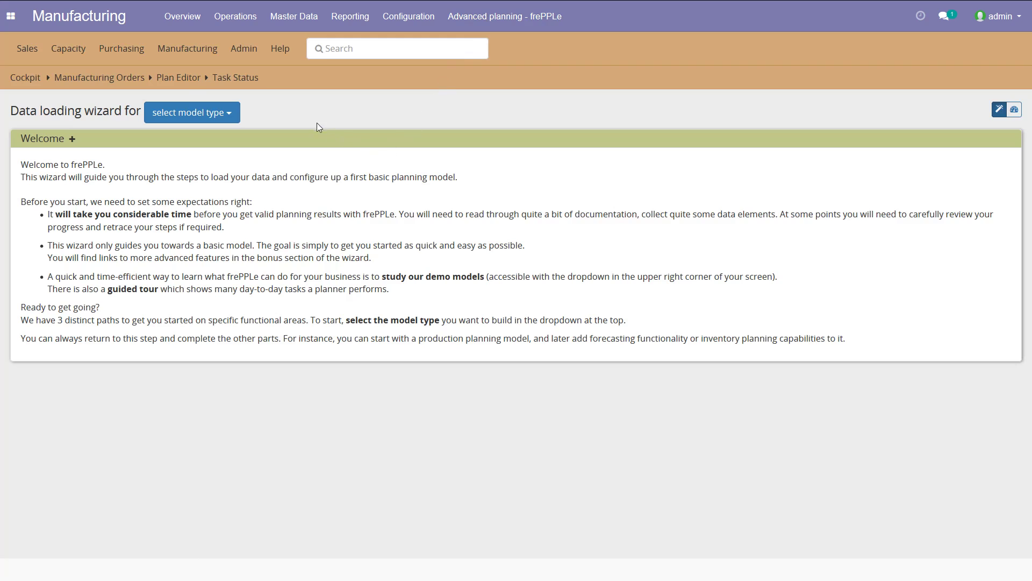
mouse_move(244, 49)
click(252, 78)
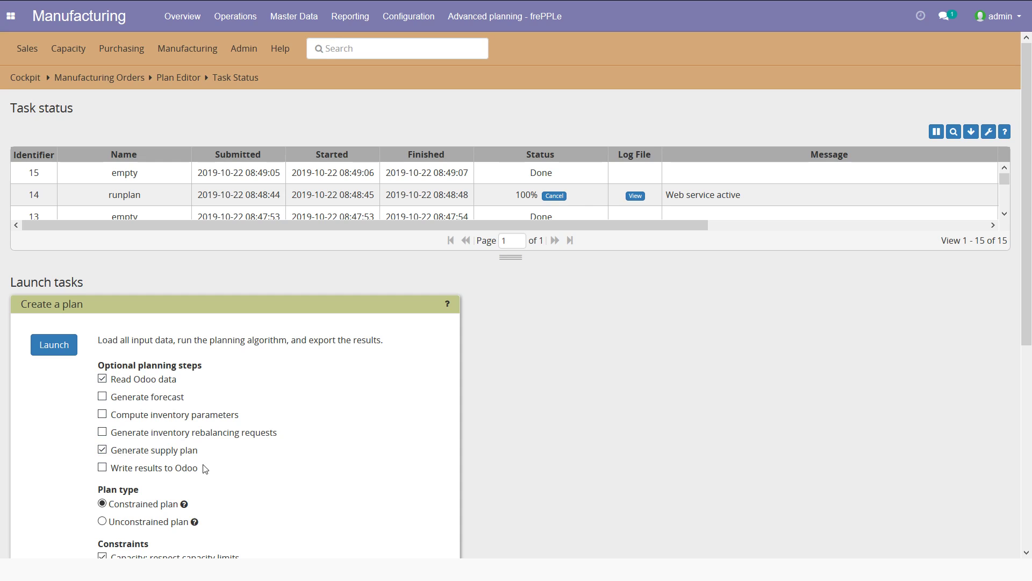
click(61, 351)
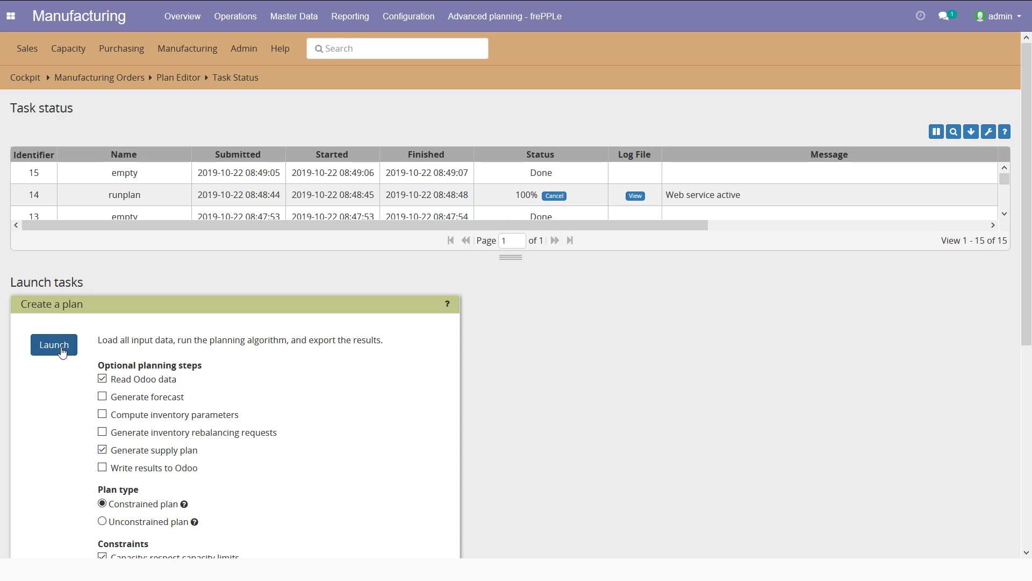
click(62, 351)
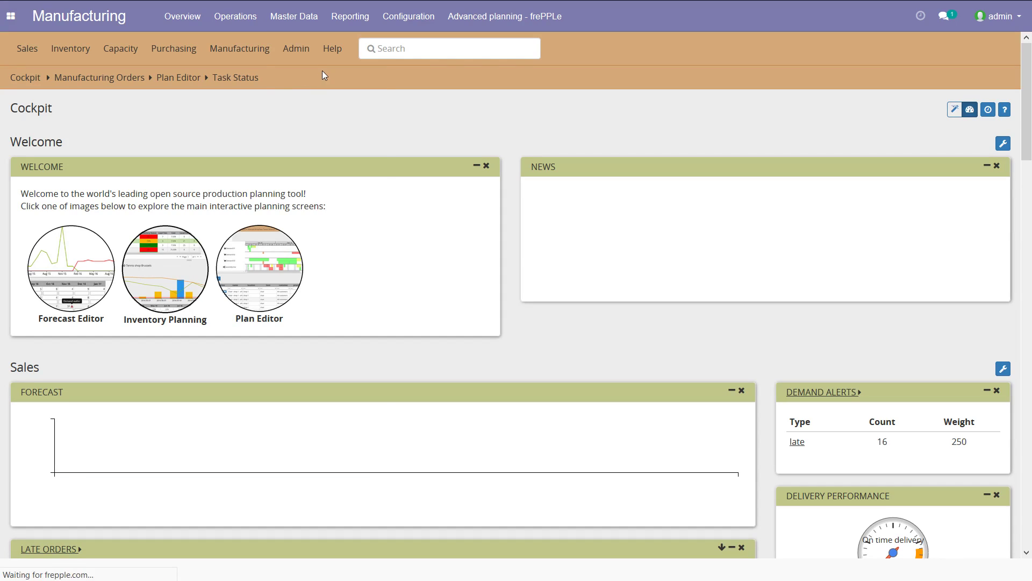
List the 53 planned manufacturing orders and view order 100's details for demand SO002 2
mouse_move(258, 54)
click(253, 76)
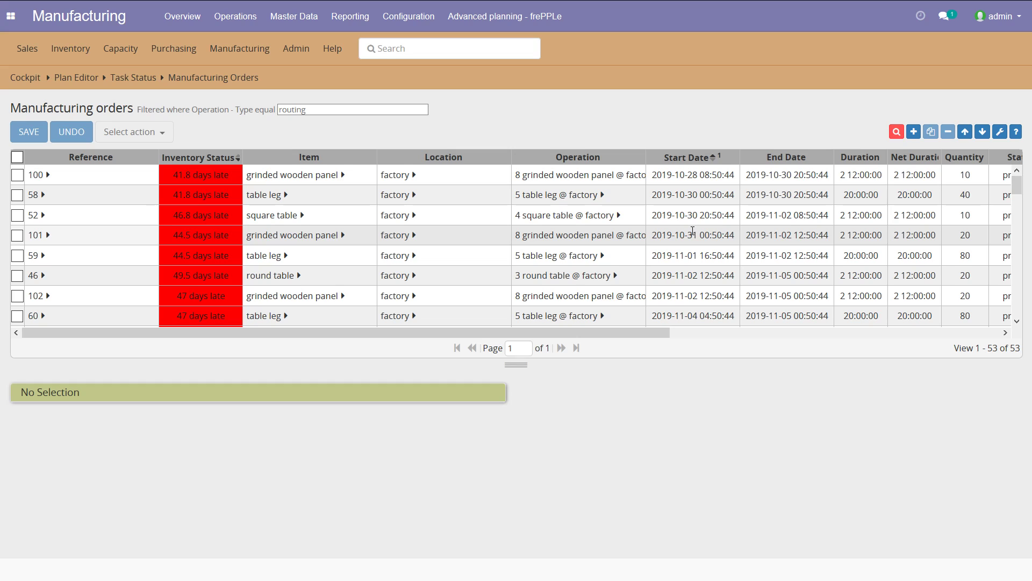
click(589, 177)
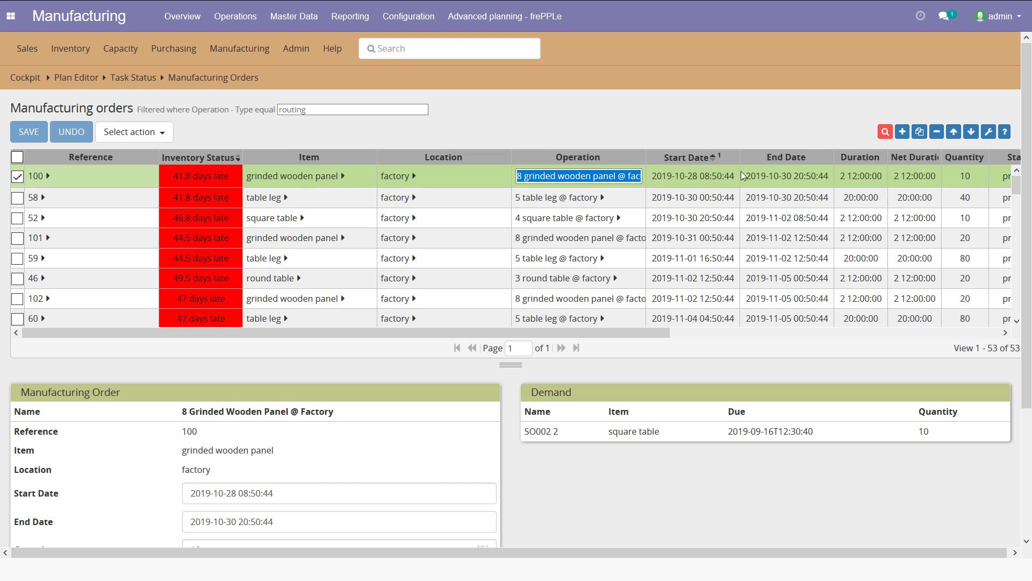
click(257, 50)
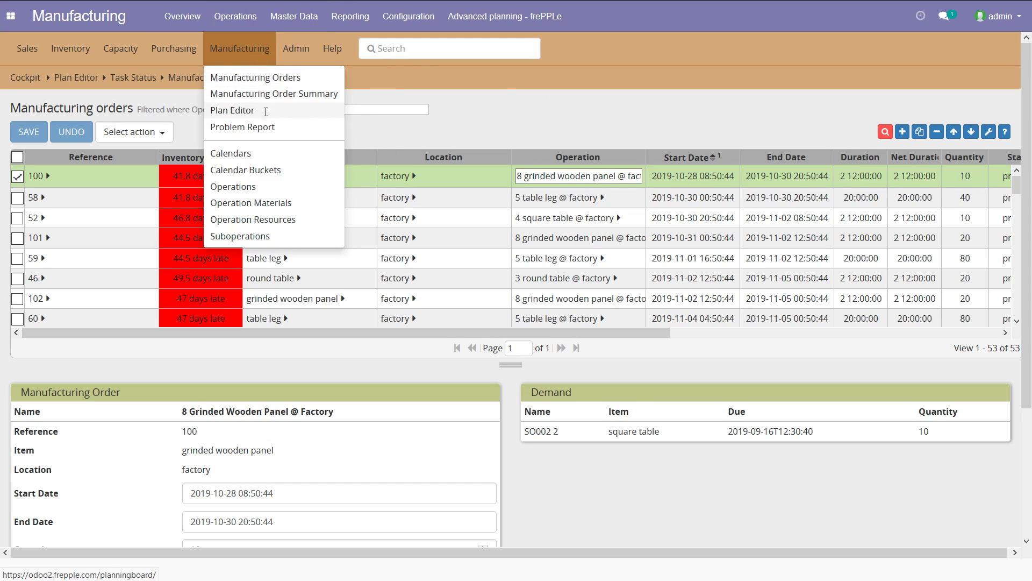
In the Plan Editor Gantt, inspect order 55's 10-unit square-table assembly on the assembly line
click(266, 114)
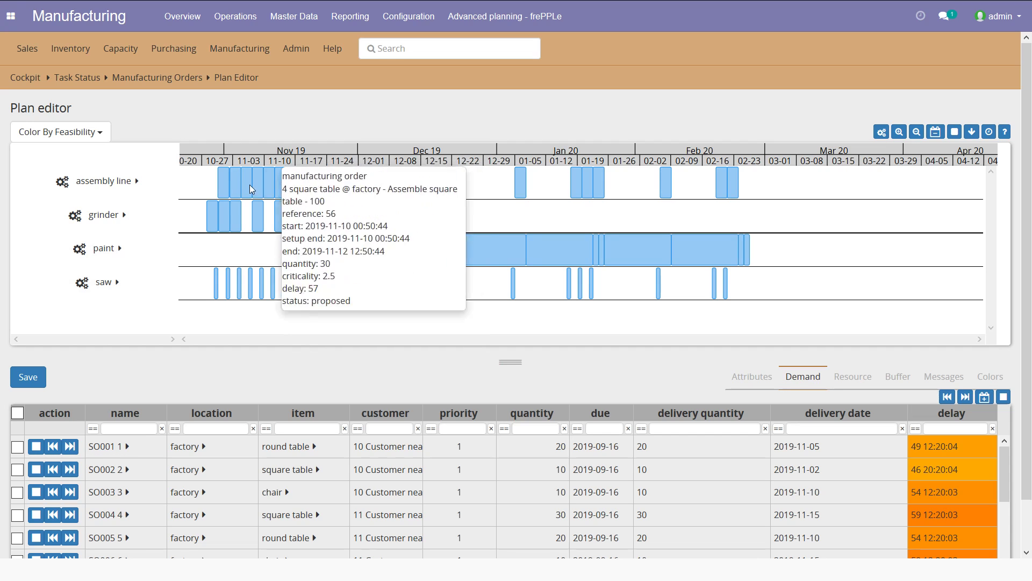
click(228, 184)
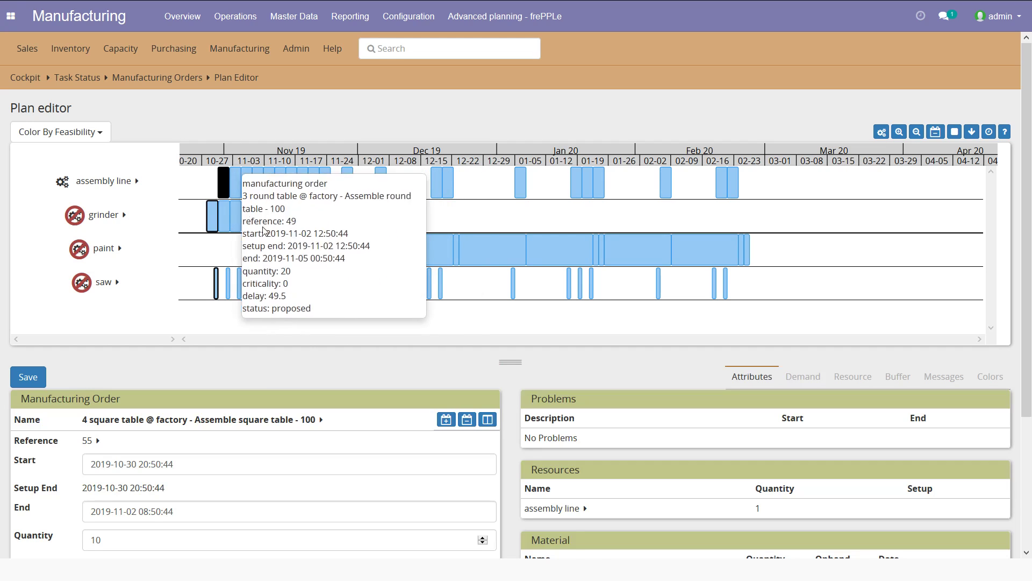
scroll(582, 440, down, 1)
scroll(582, 440, down, 2)
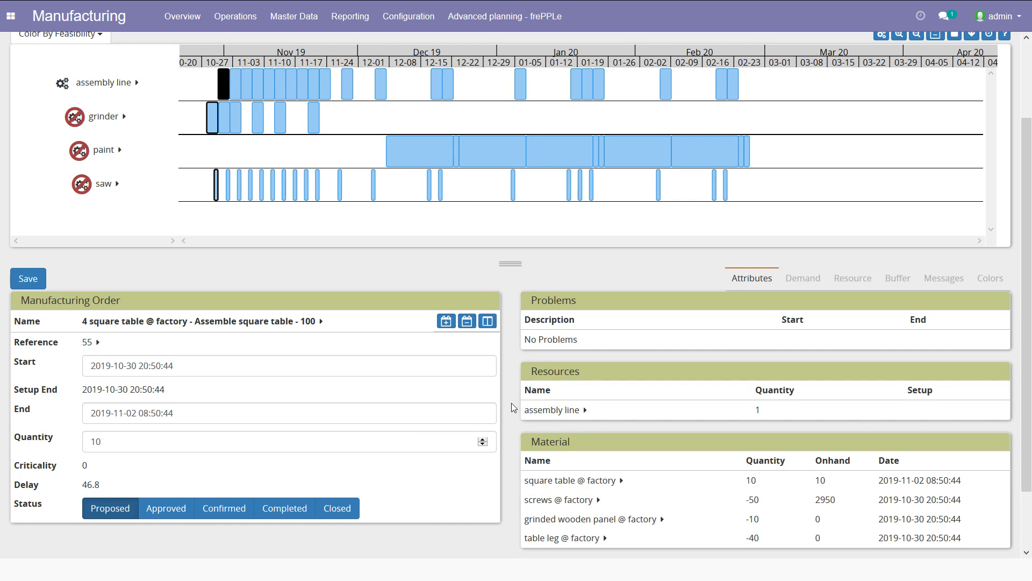
scroll(512, 402, up, 3)
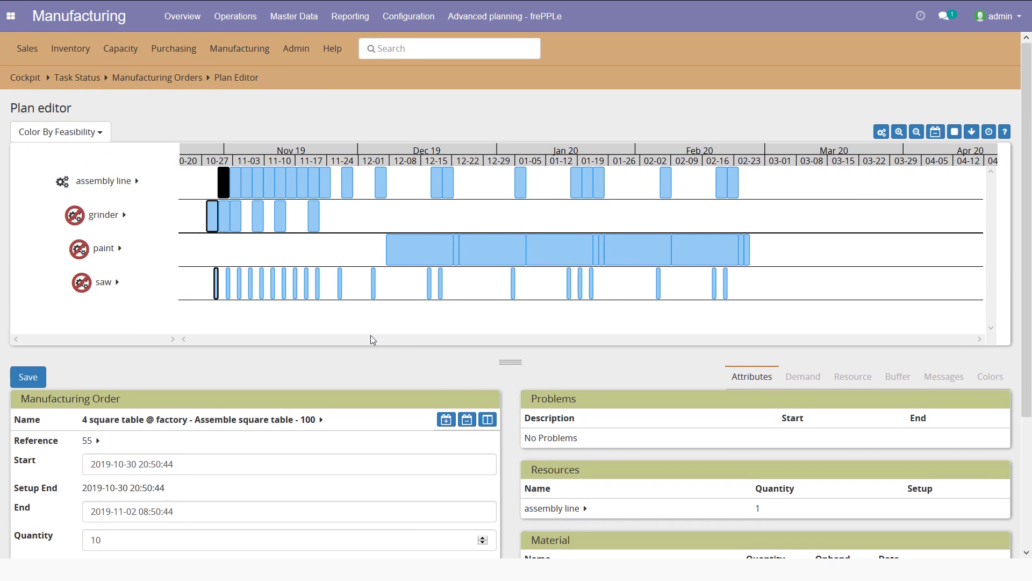
Sort purchase orders by ordering date and select orders 114, 112, 115 and 135
mouse_move(181, 64)
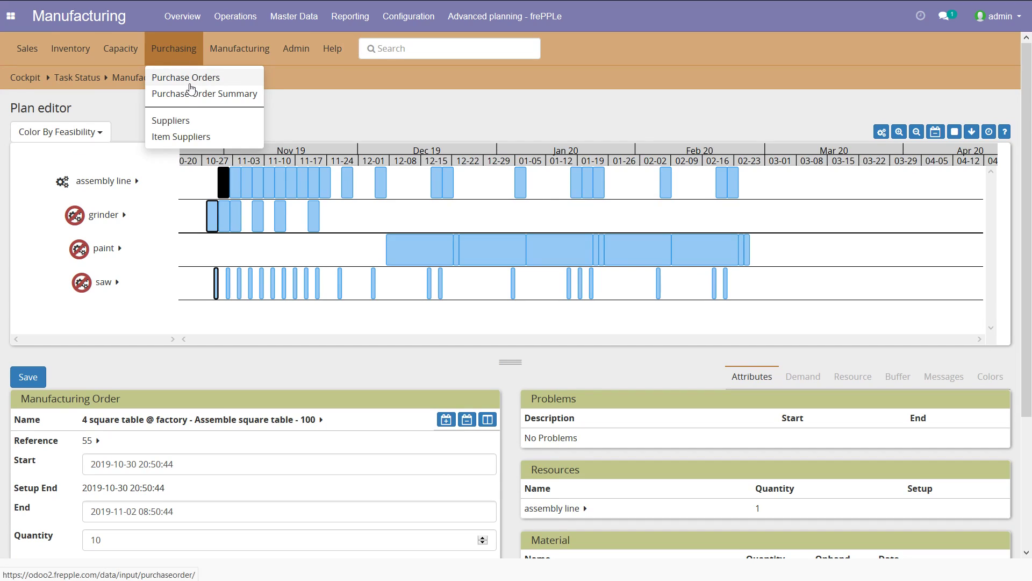
click(191, 86)
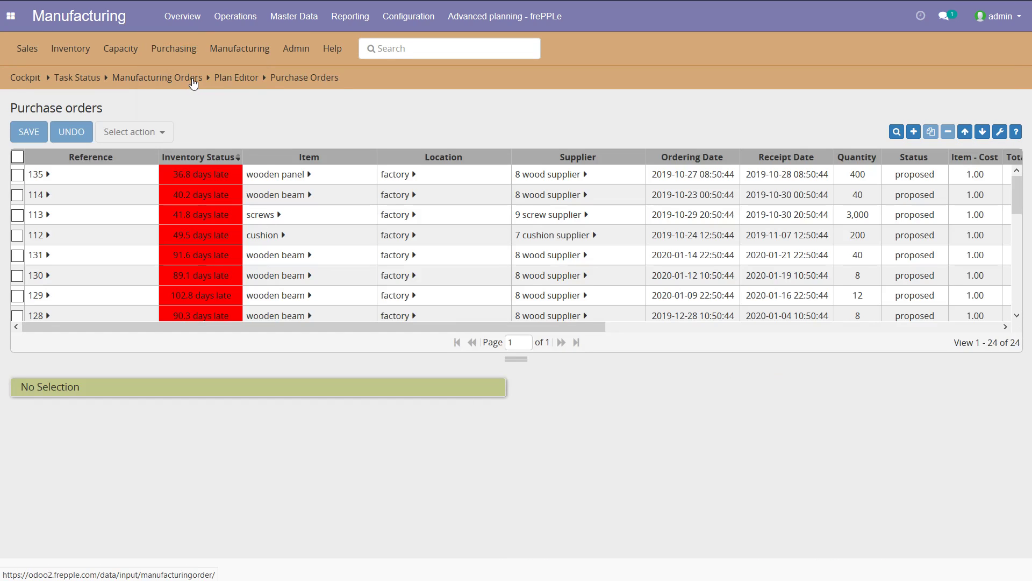
click(672, 158)
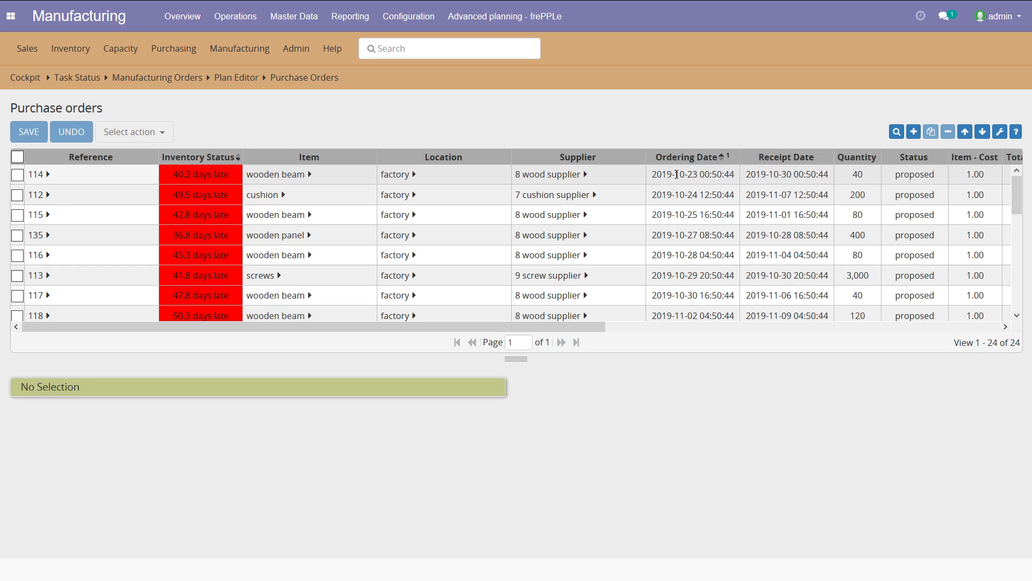
click(17, 174)
click(17, 194)
click(17, 215)
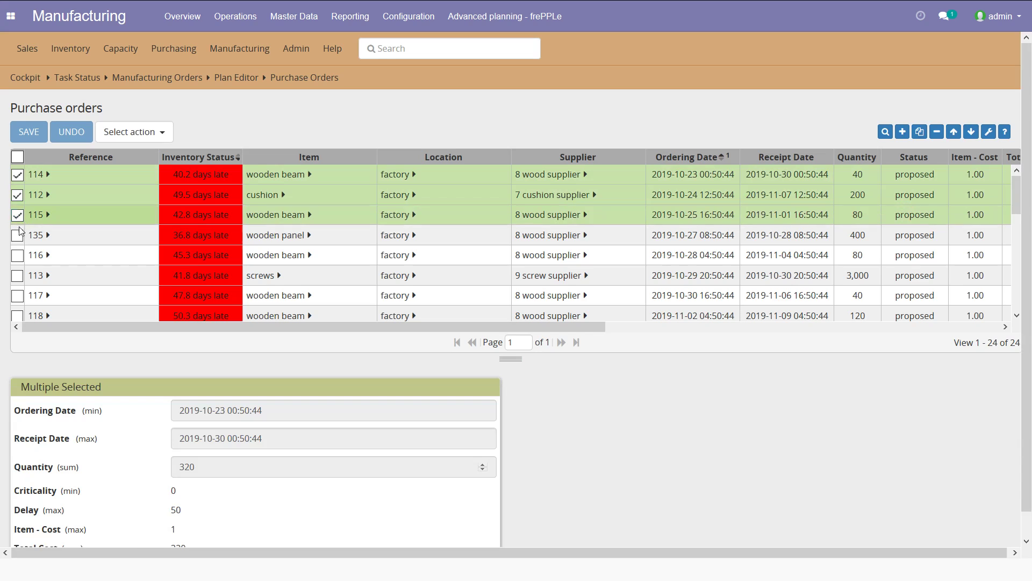
click(18, 235)
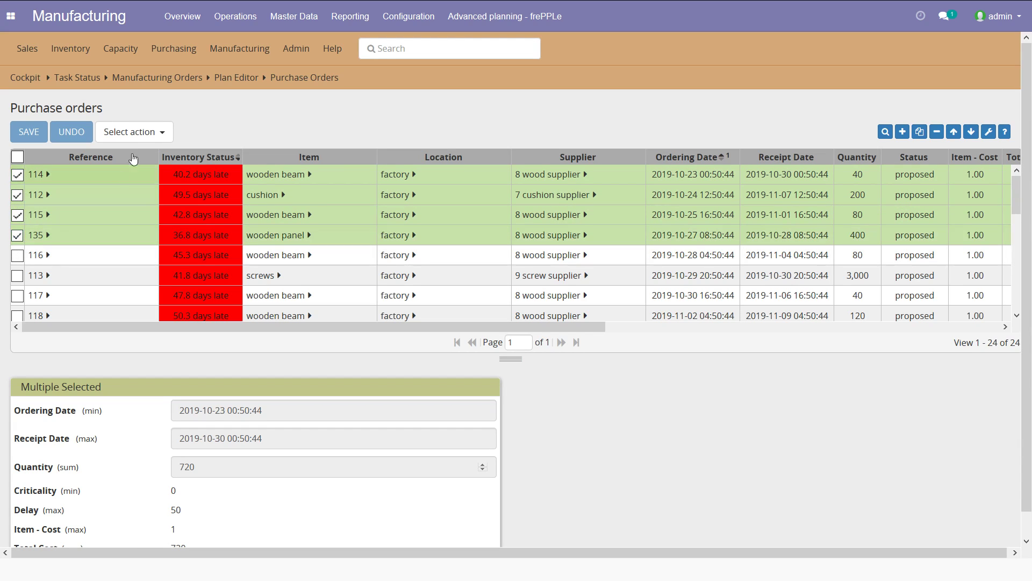
Export the four selected purchase orders to Odoo
click(163, 132)
click(164, 161)
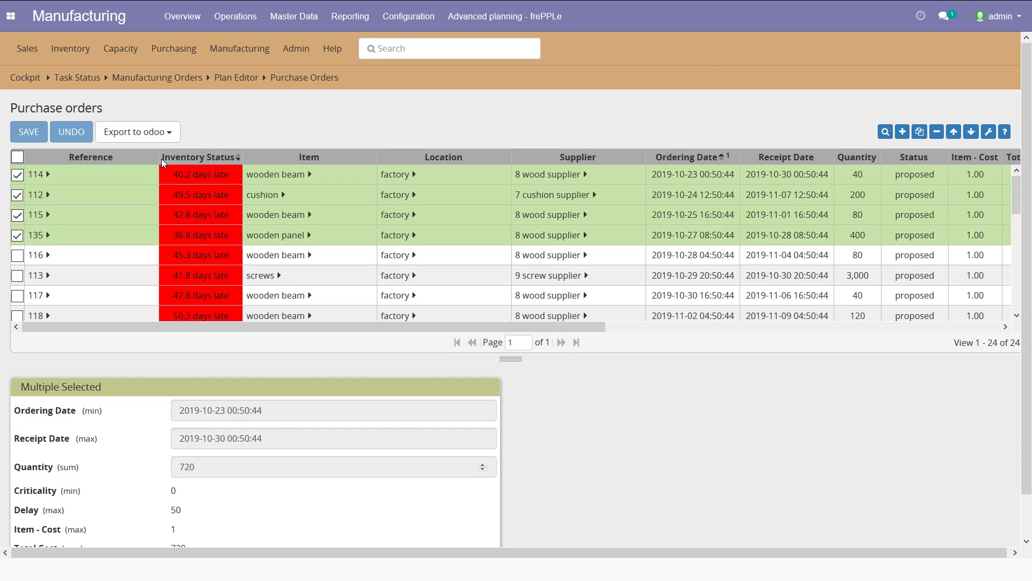
click(343, 147)
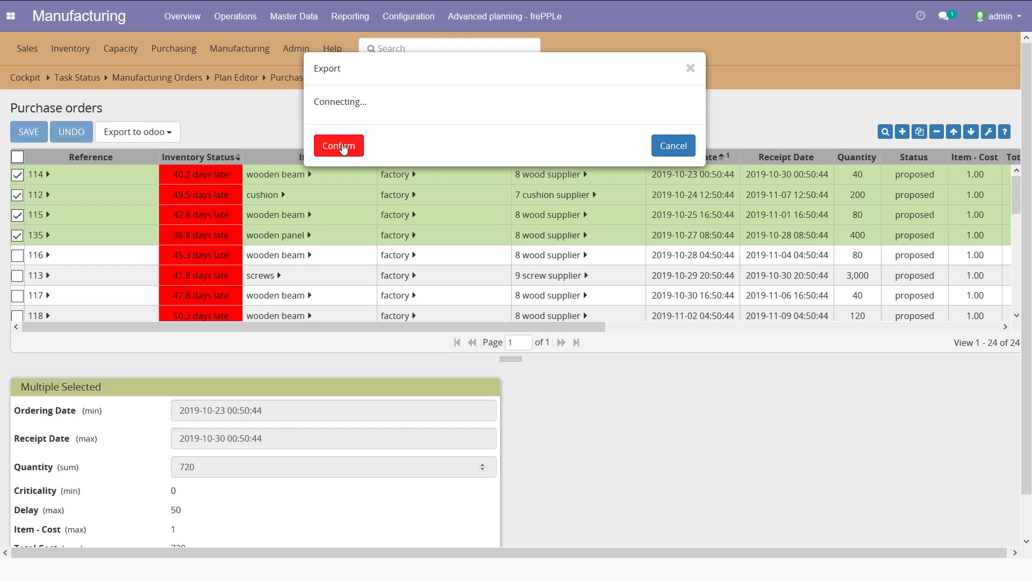
click(670, 146)
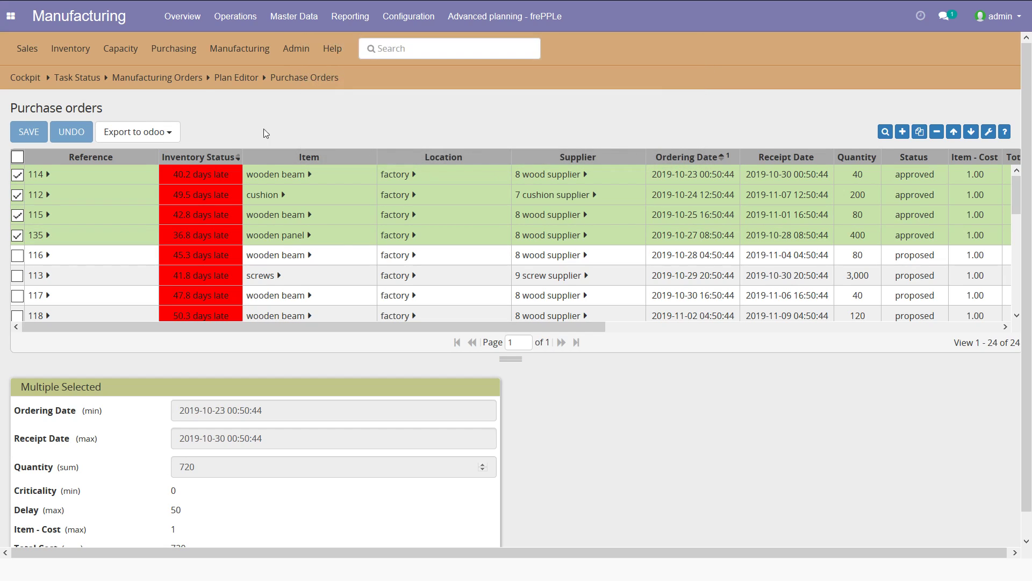
Select manufacturing orders 100, 58, 52 and 101 in the frePPLe list
mouse_move(240, 48)
click(256, 79)
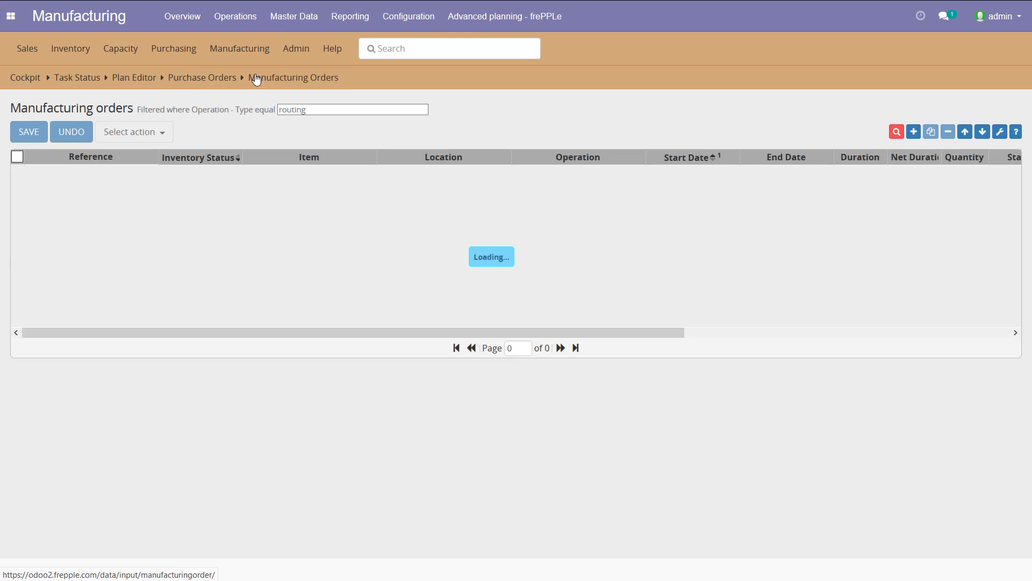
click(18, 176)
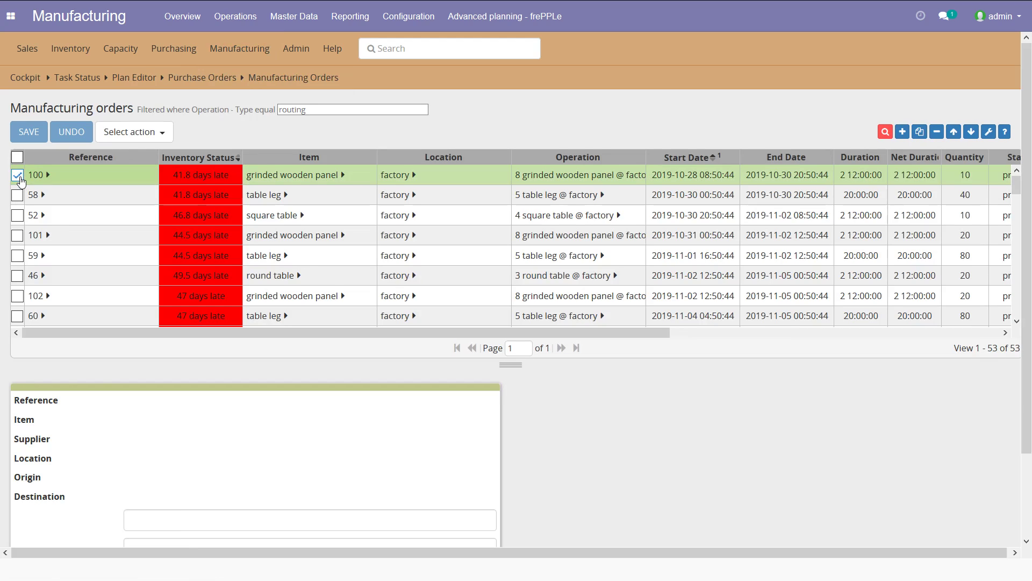
click(18, 195)
click(18, 216)
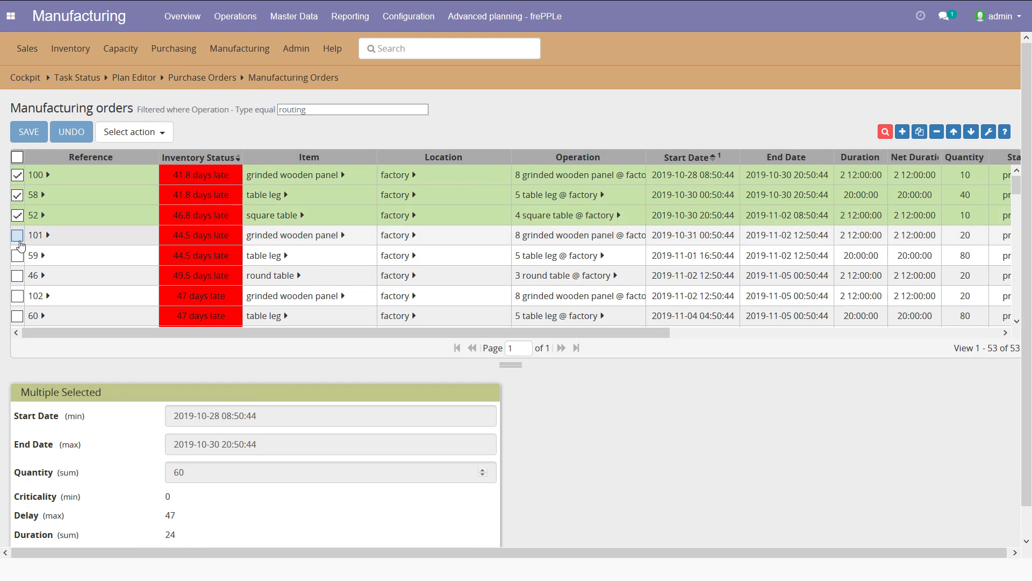
click(17, 235)
Export the four selected manufacturing orders to Odoo
click(145, 134)
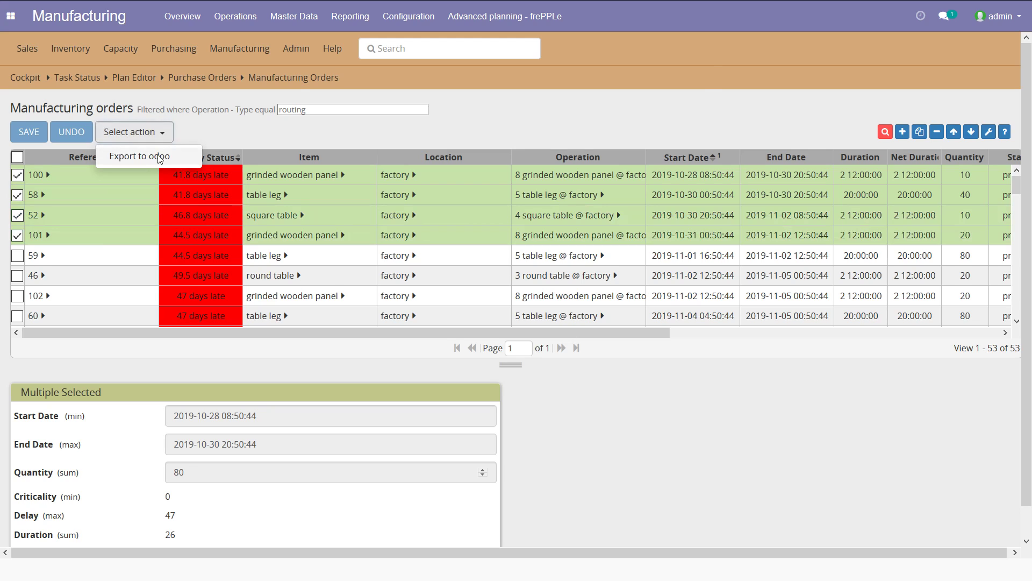
click(160, 157)
click(355, 147)
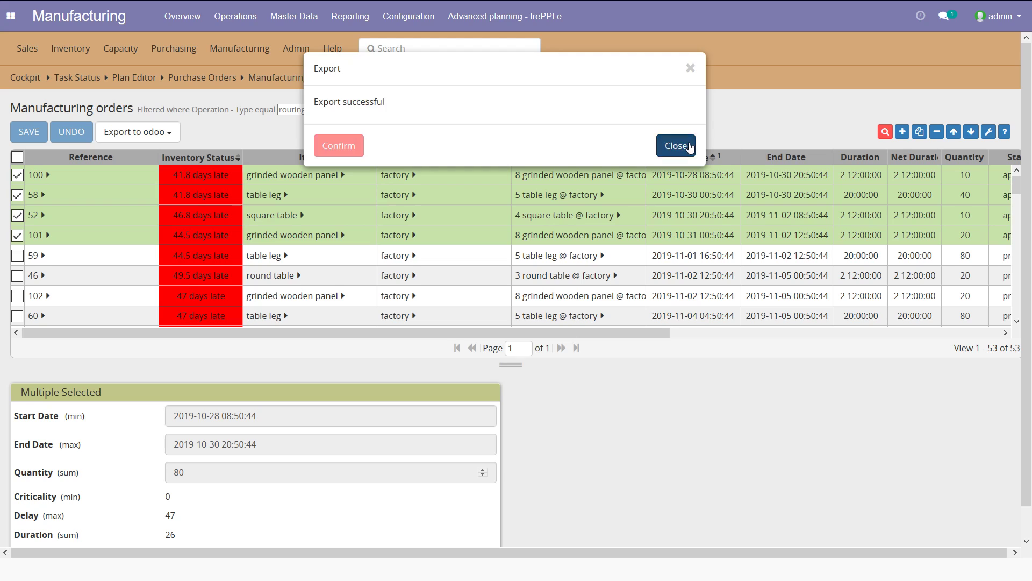
click(685, 144)
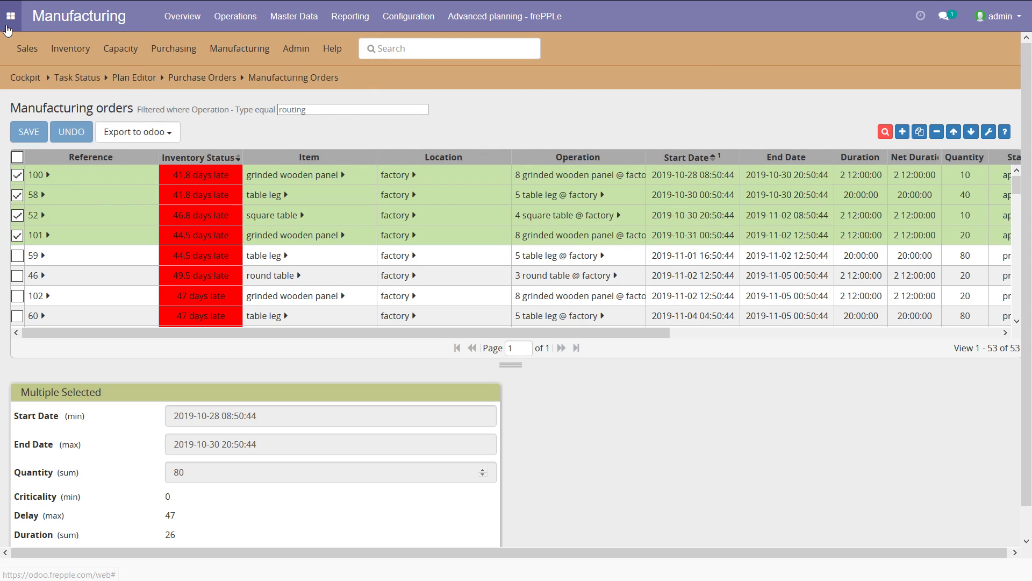
Confirm Odoo RFQ PO00005 for 40 wooden beams from the wood supplier as a purchase order
click(9, 29)
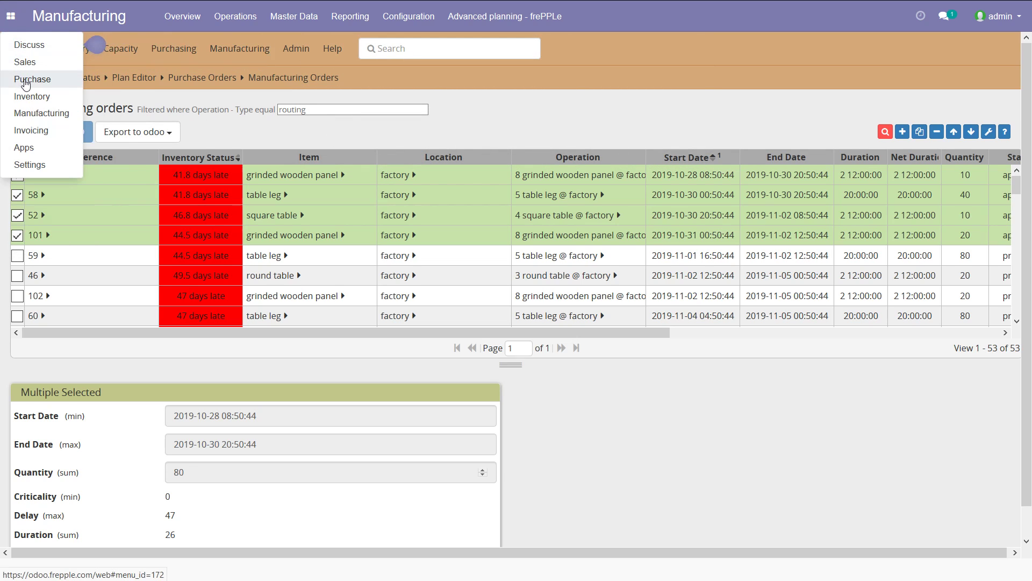
click(26, 81)
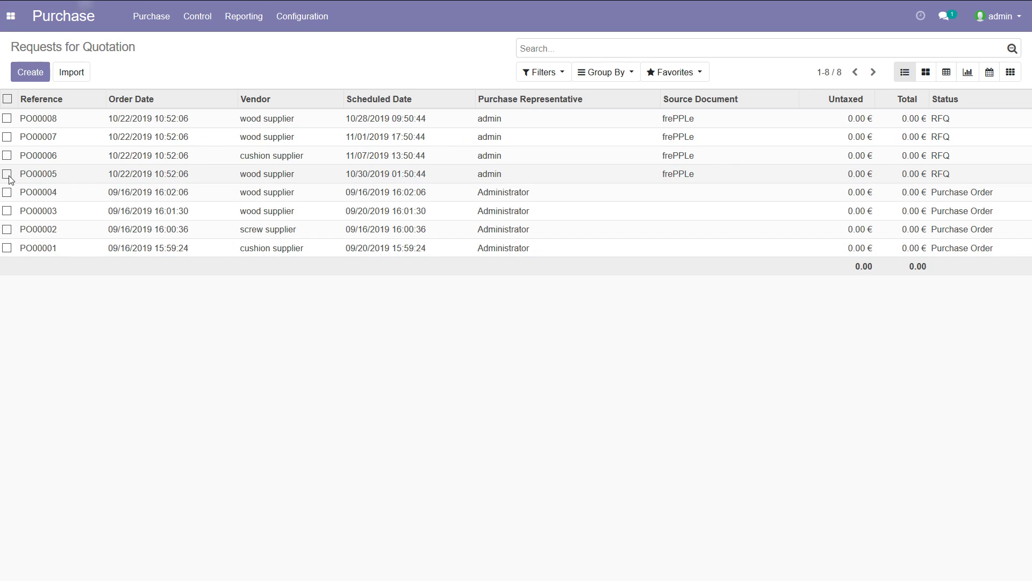
click(8, 174)
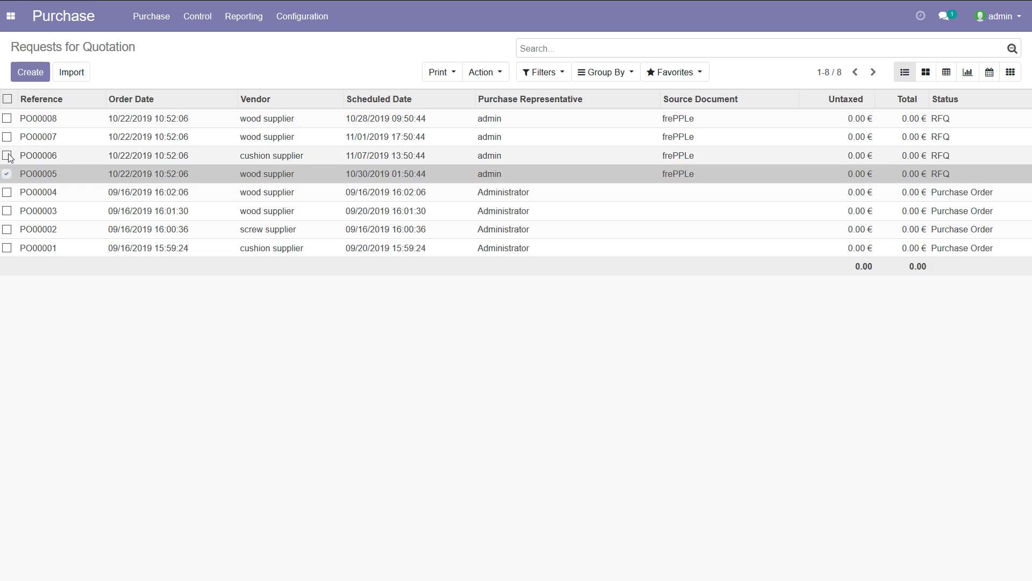
click(7, 174)
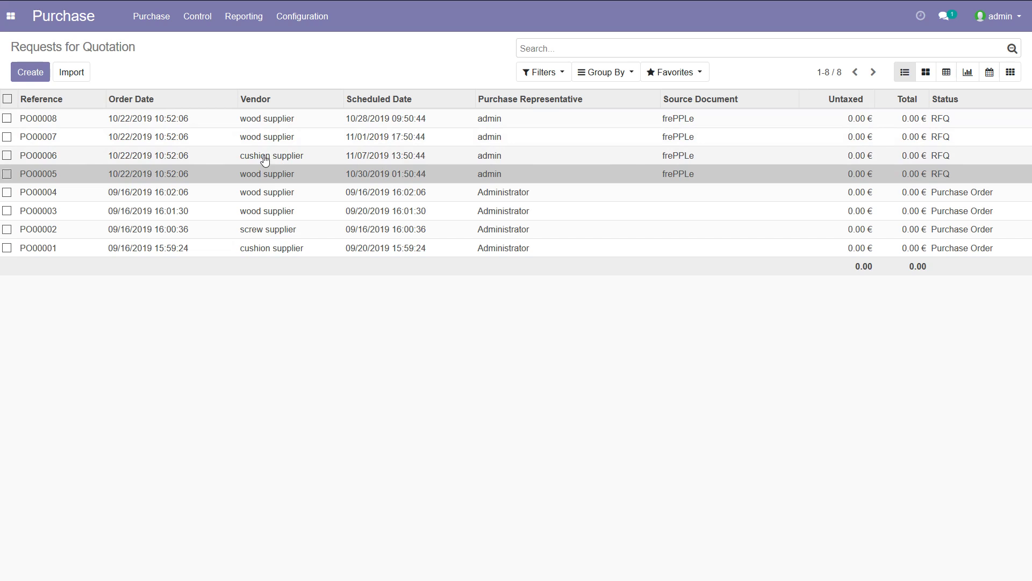
click(153, 175)
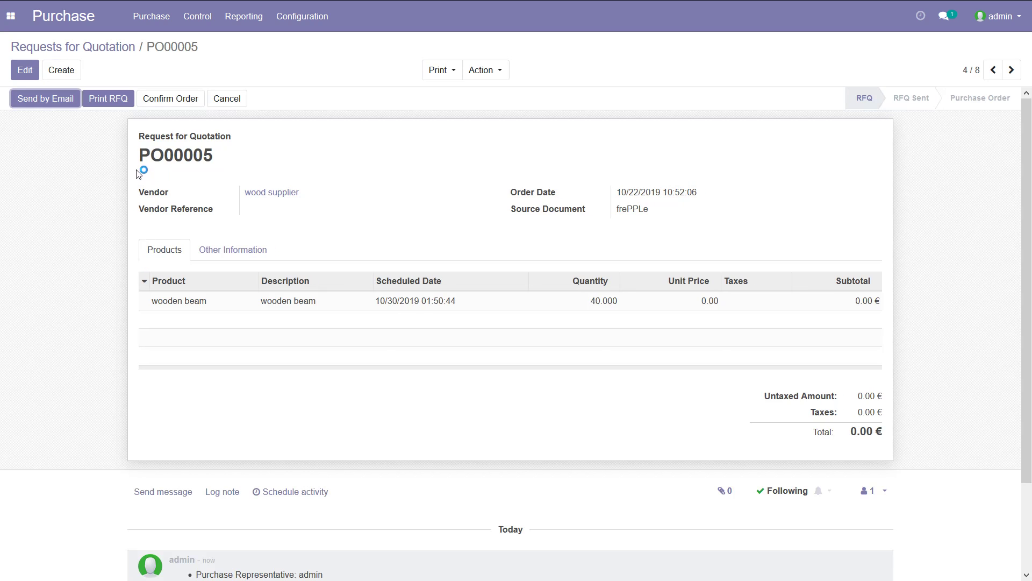
click(176, 99)
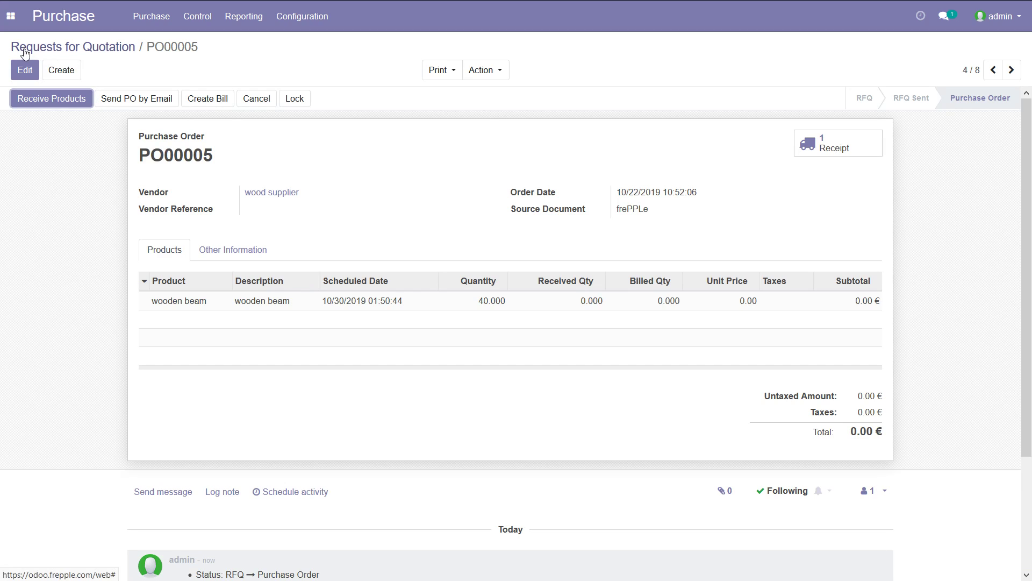
click(10, 16)
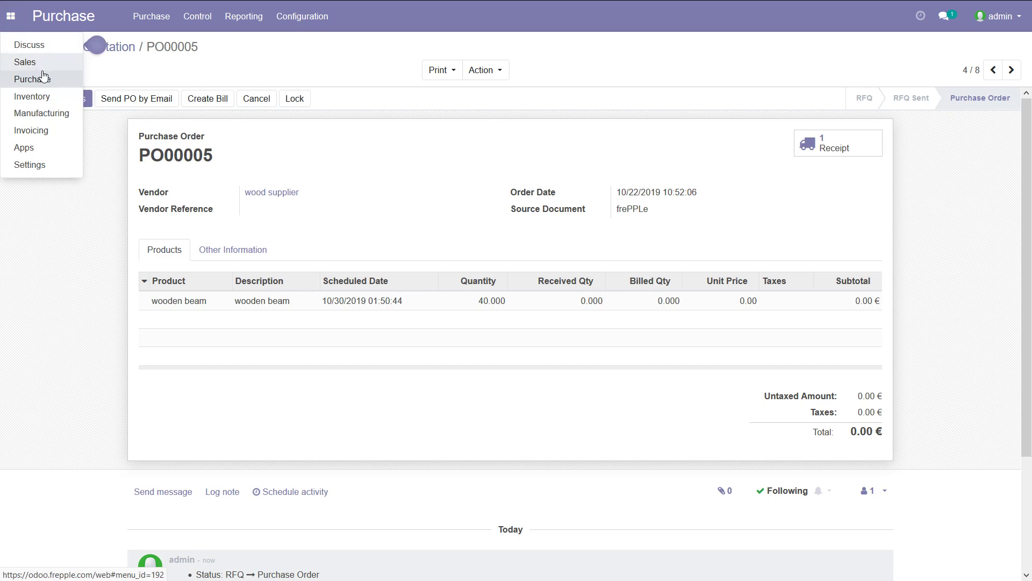
Reserve the 10 wooden panels for WH/MO/00001 and create its work orders
click(49, 114)
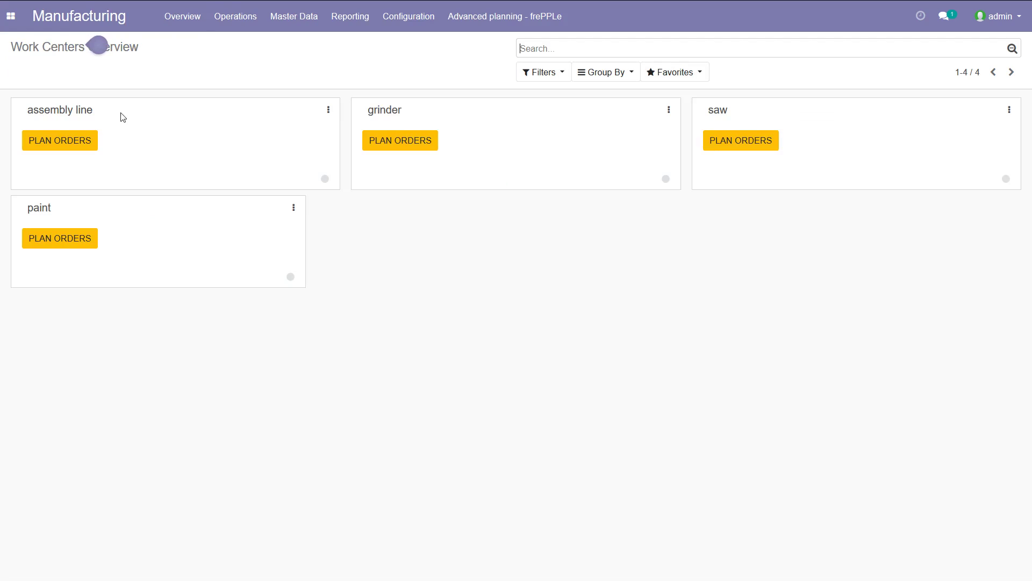
click(234, 21)
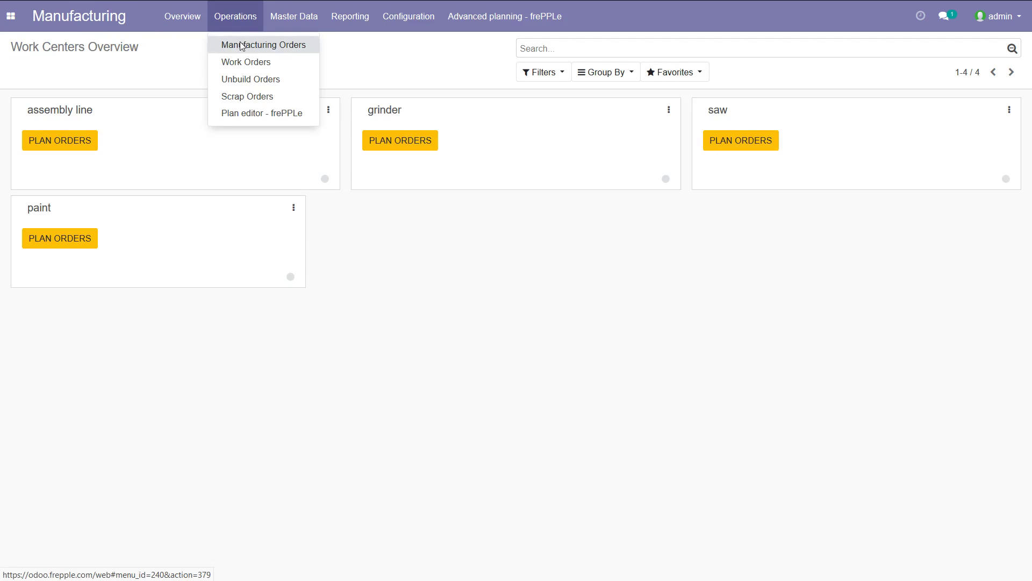
click(237, 43)
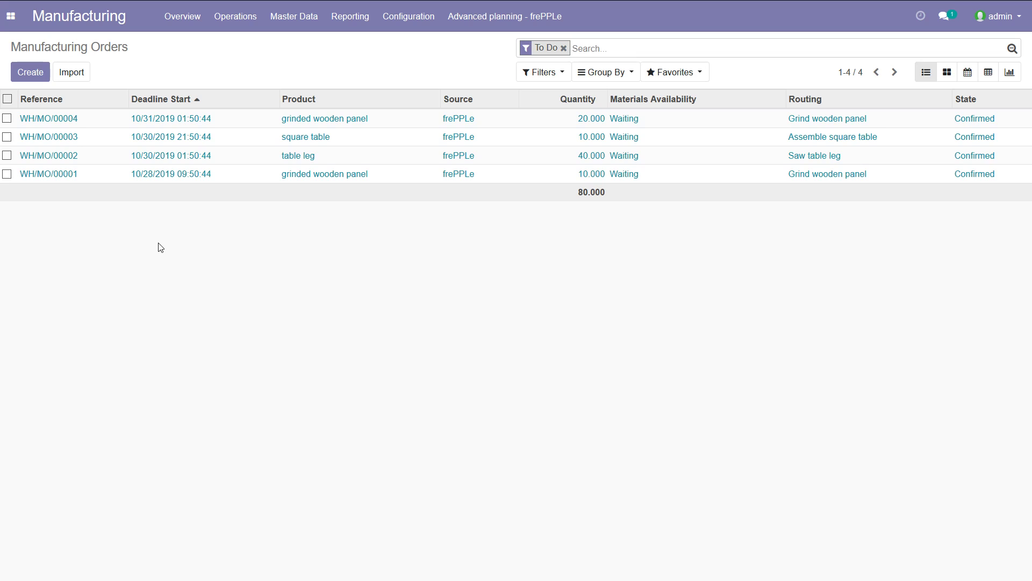
click(47, 176)
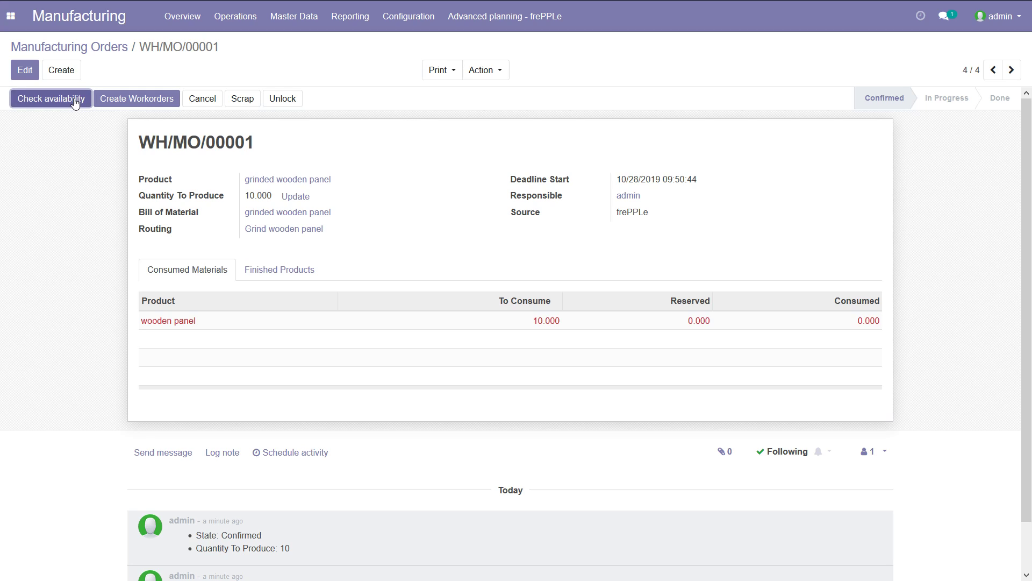
click(74, 100)
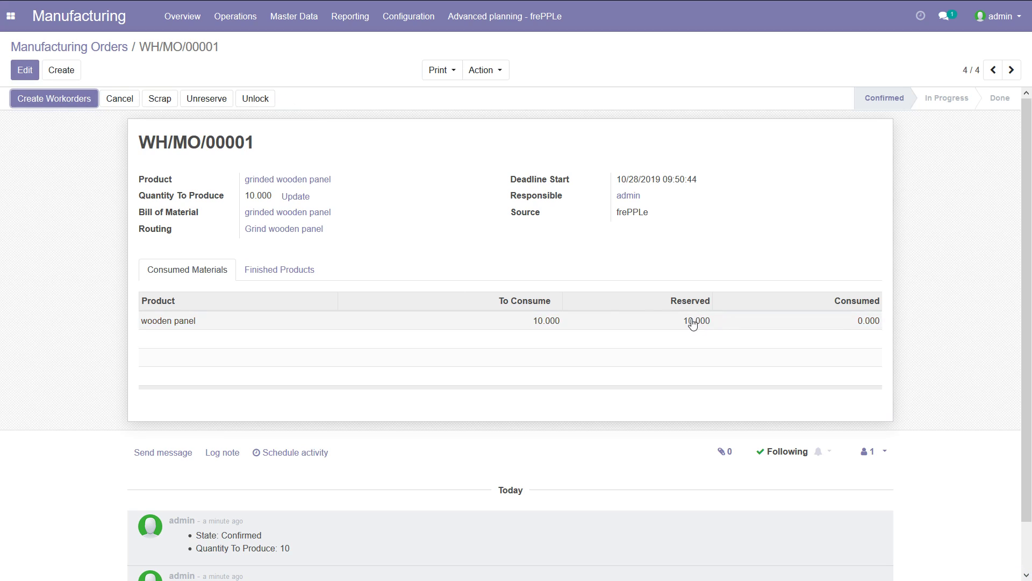
click(64, 102)
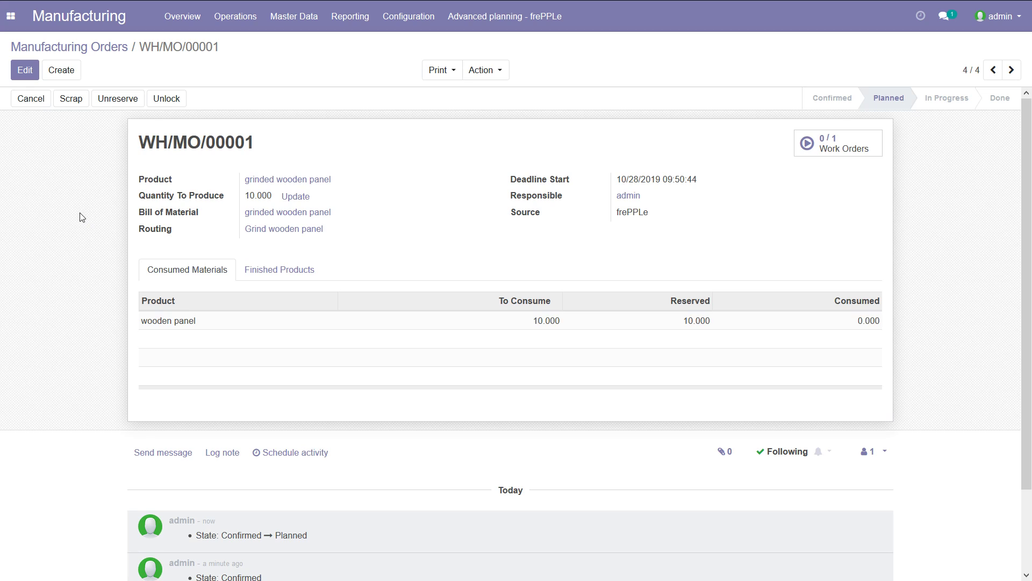
click(179, 24)
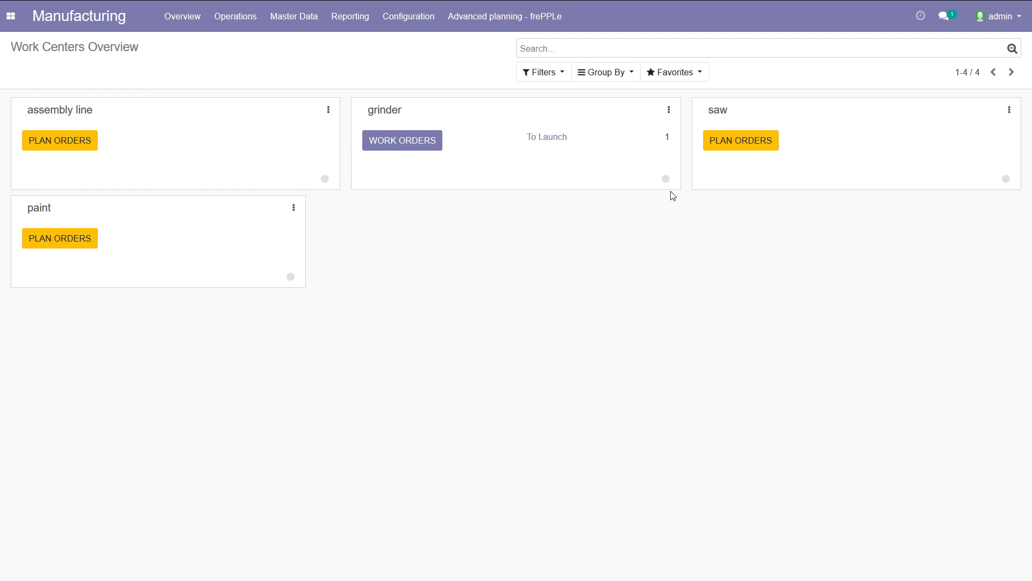
Start working on WH/MO/00001's Grind wooden panel work order at the grinder
click(403, 149)
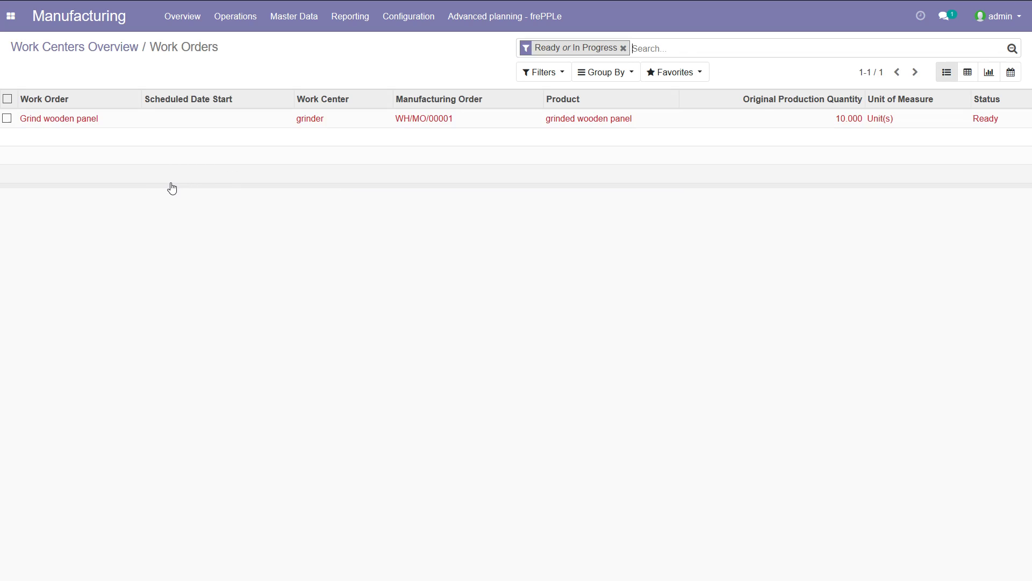
click(76, 119)
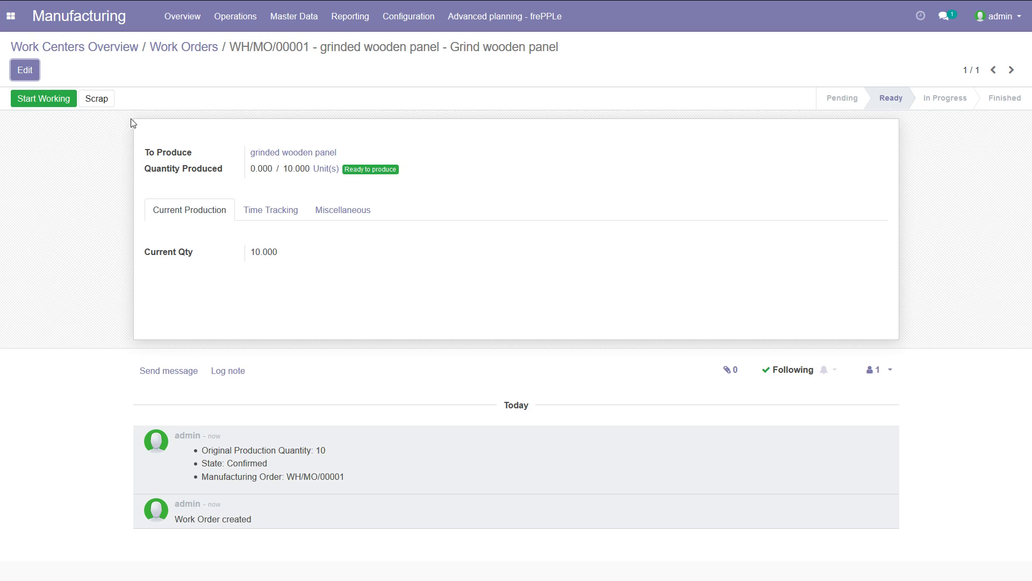
click(53, 100)
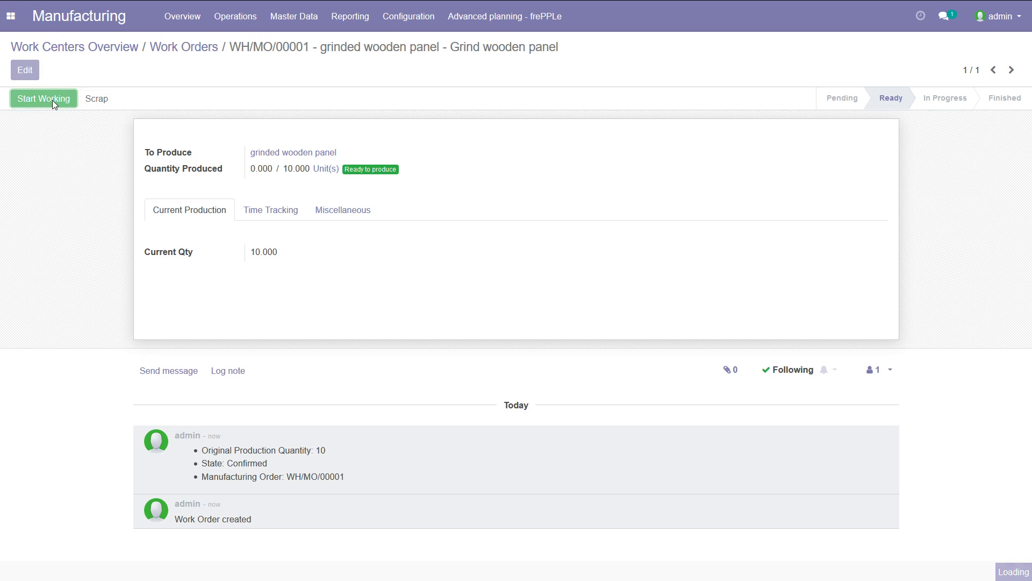